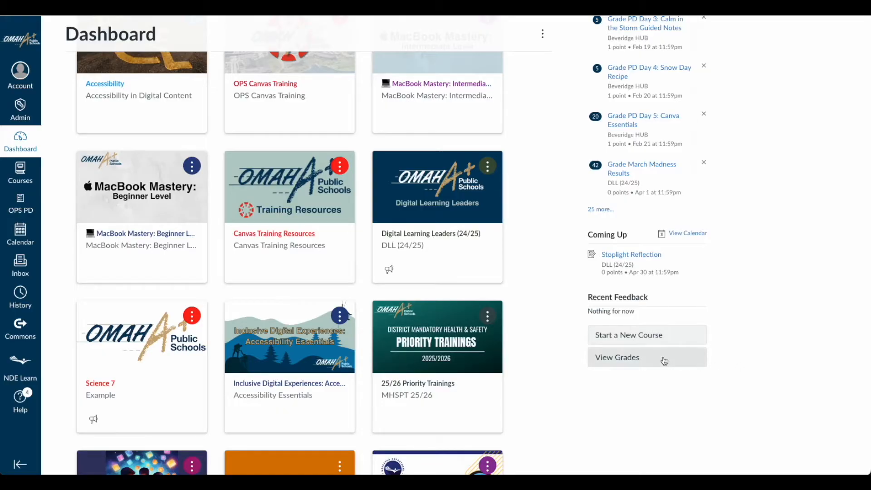
scroll(547, 313, "down", 2)
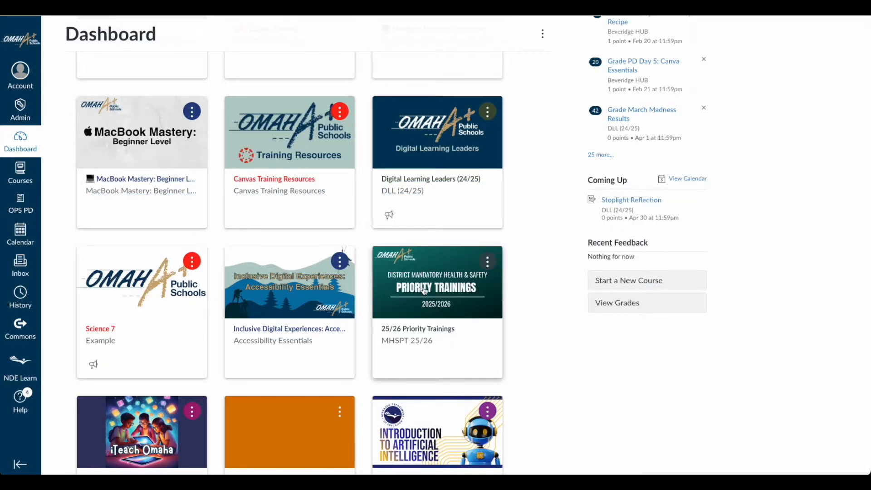
scroll(529, 289, "up", 3)
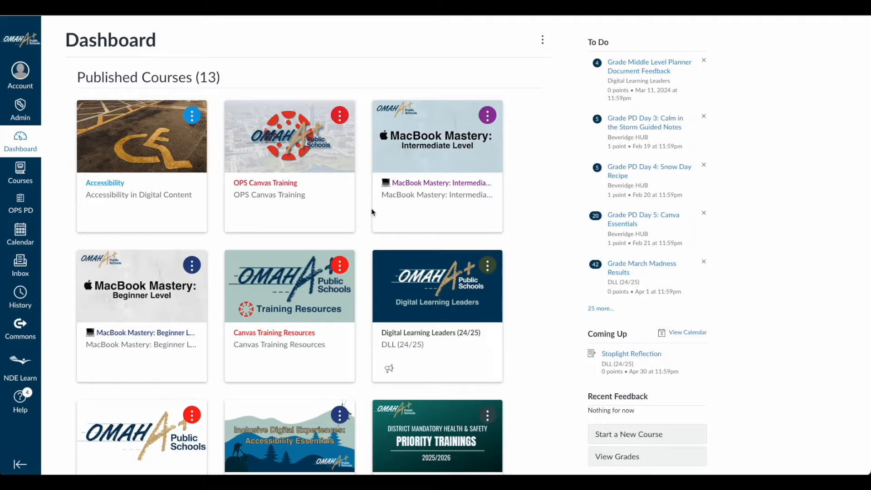
scroll(372, 218, "down", 1)
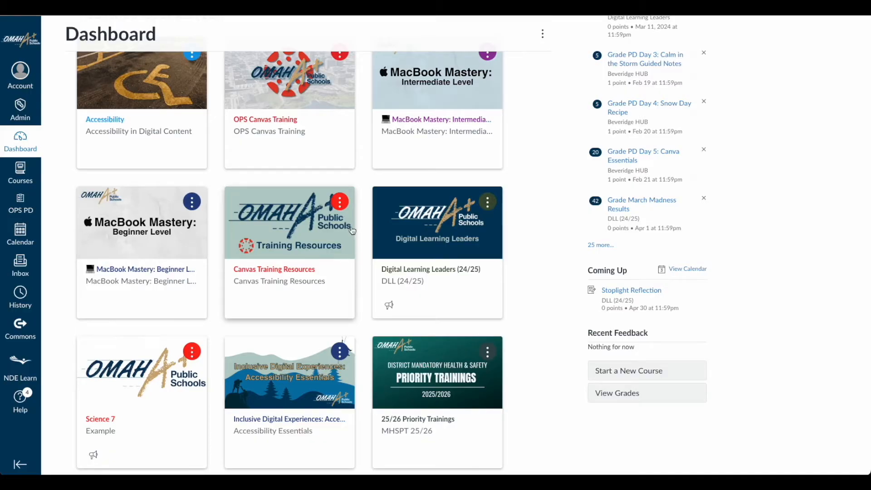
scroll(292, 252, "up", 2)
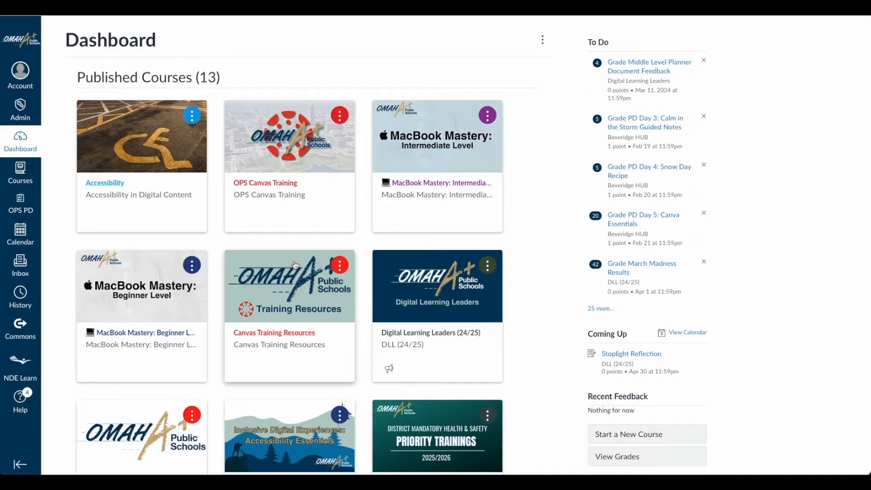
scroll(296, 266, "down", 1)
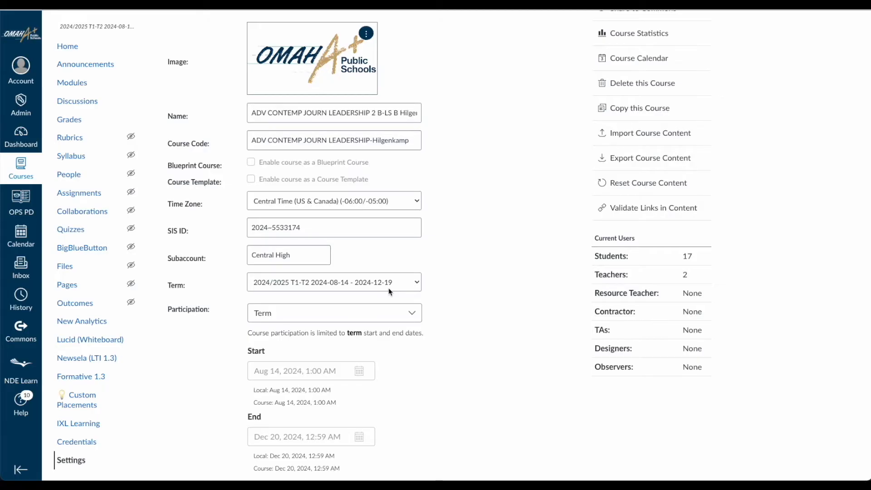
scroll(316, 291, "down", 2)
scroll(316, 291, "down", 1)
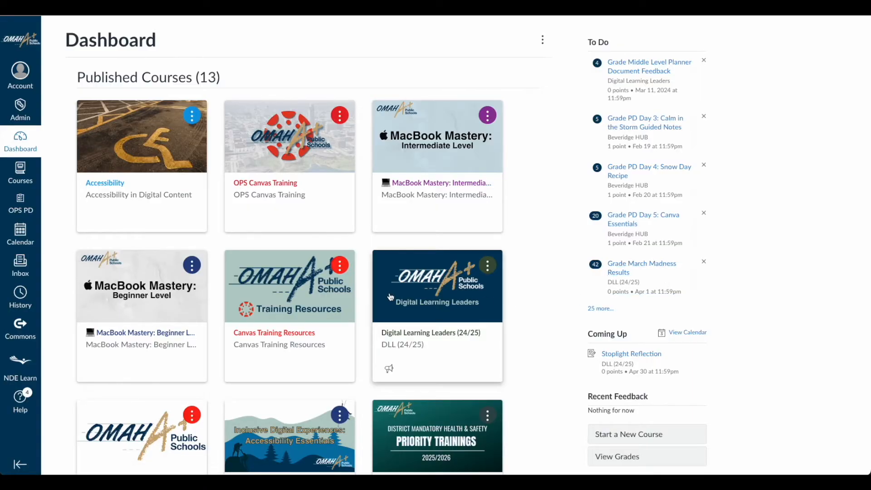
- Look through the published and unpublished course cards on the dashboard to locate Science 7 and the two example courses
scroll(391, 297, "down", 2)
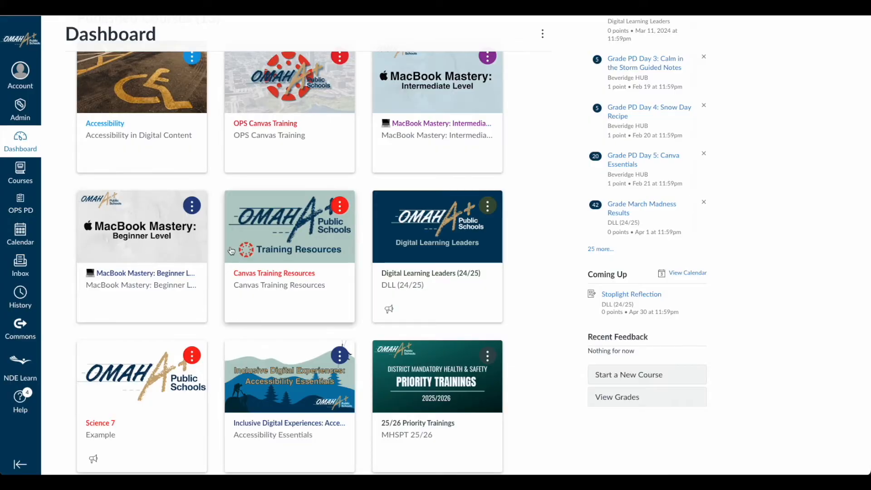
scroll(230, 252, "down", 2)
scroll(230, 251, "down", 3)
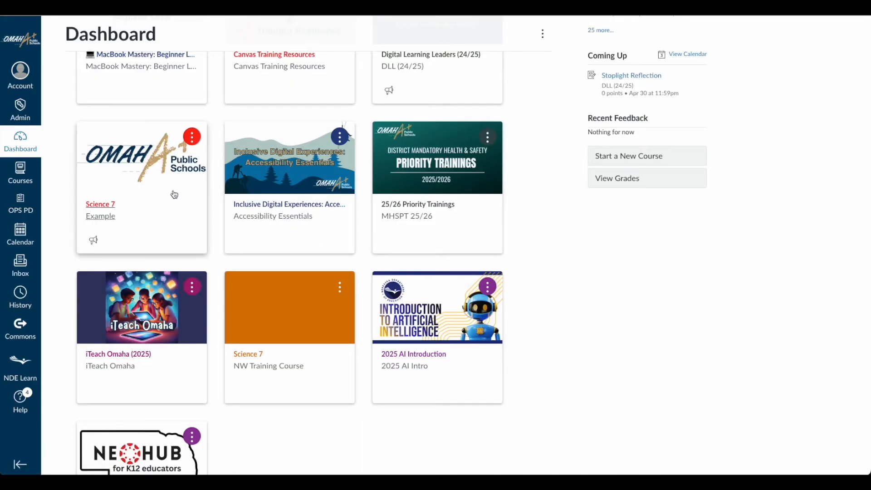
scroll(179, 190, "down", 10)
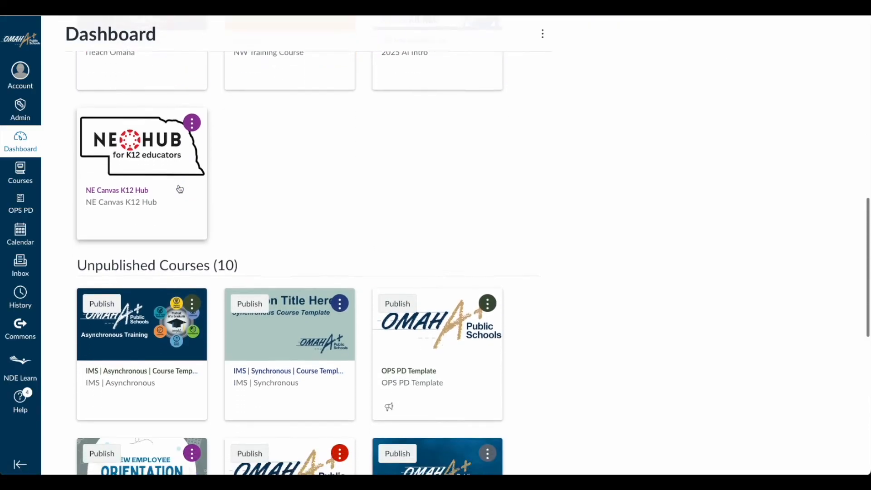
scroll(180, 189, "down", 5)
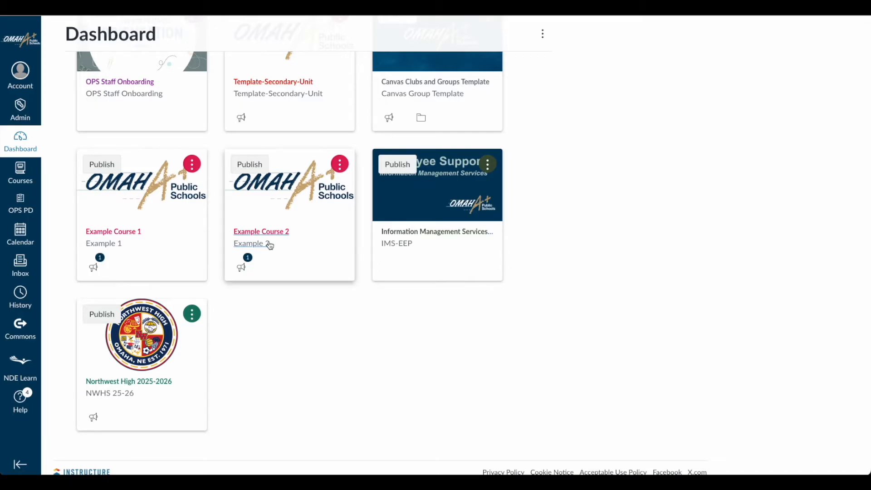
scroll(267, 245, "up", 1)
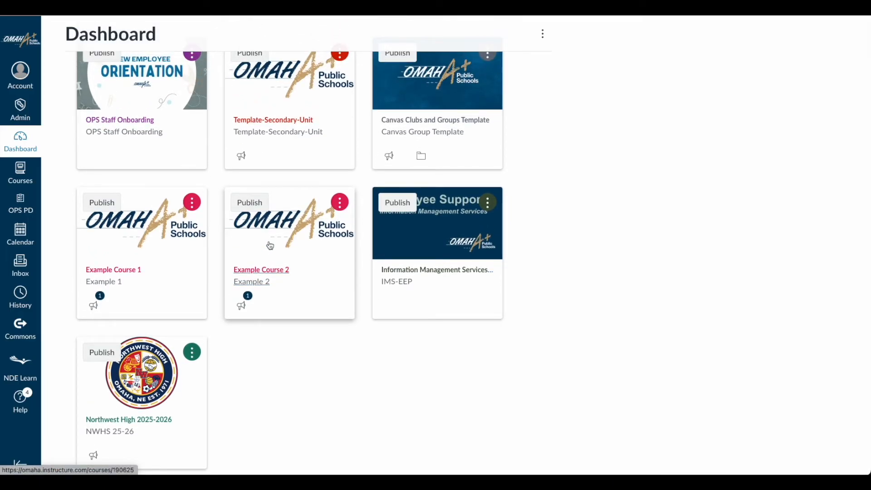
scroll(271, 246, "up", 8)
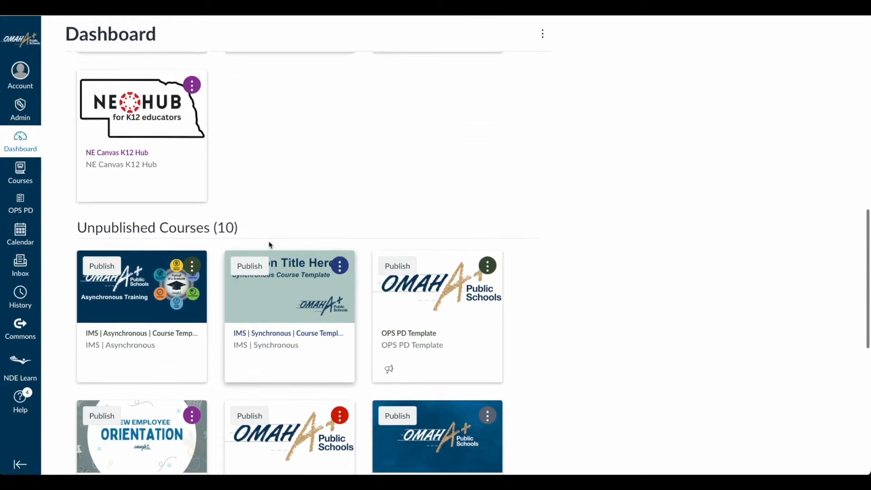
scroll(269, 245, "up", 7)
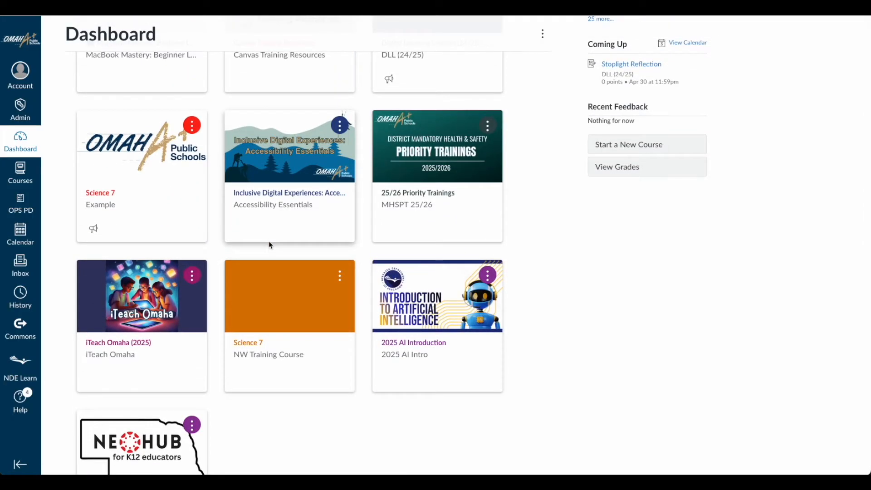
scroll(270, 245, "down", 1)
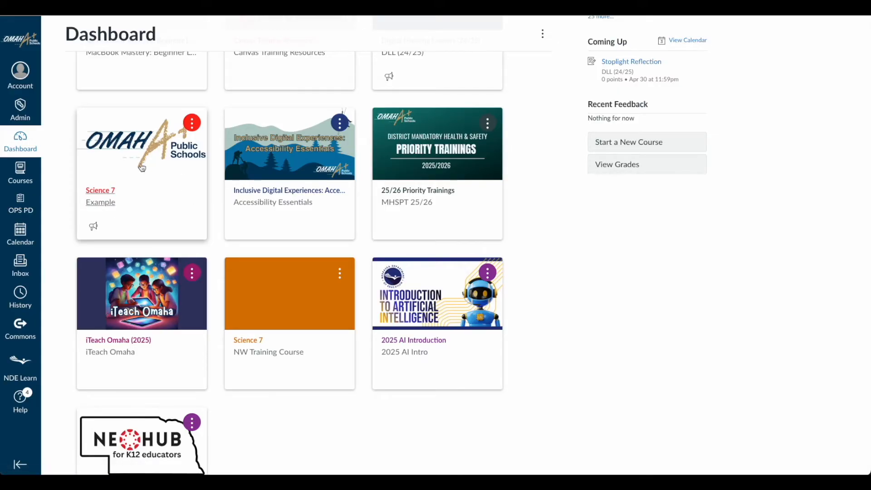
- Open the published Science 7 course with the code Example and go to its course settings
left_click(105, 196)
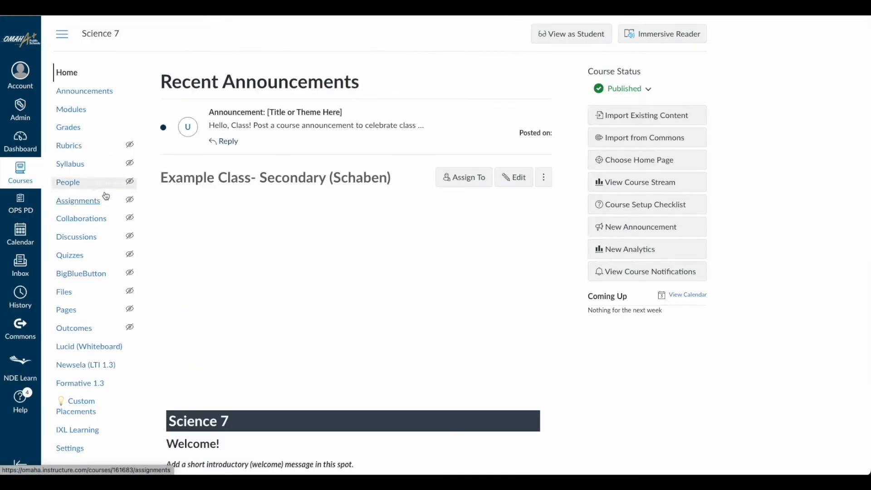
scroll(159, 199, "down", 3)
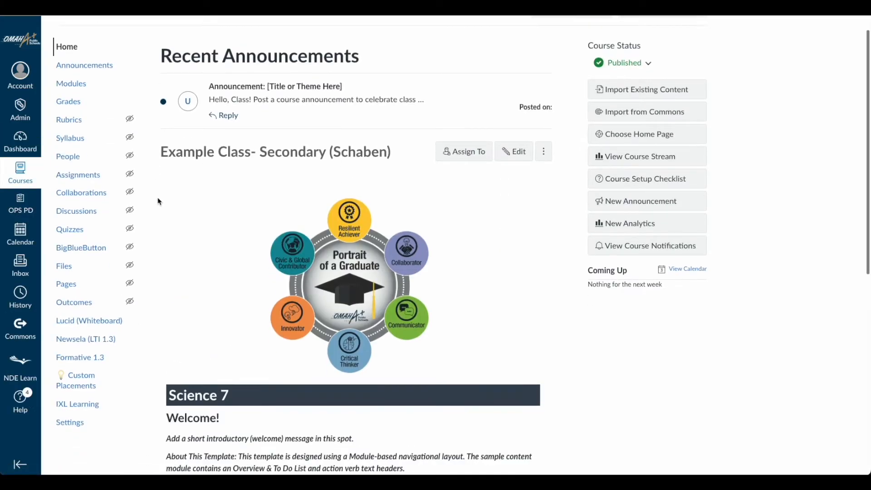
left_click(77, 416)
left_click(77, 418)
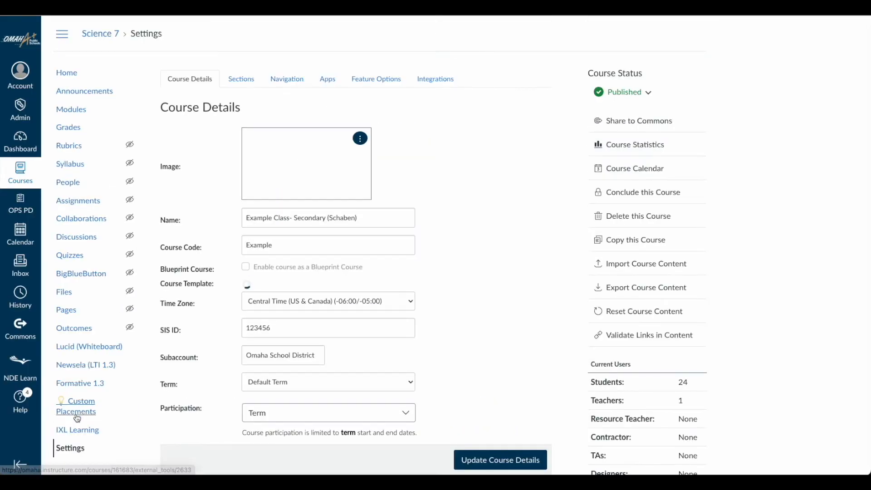
- Copy the full course name from the Science 7 course details and check the SIS ID field
scroll(467, 334, "down", 2)
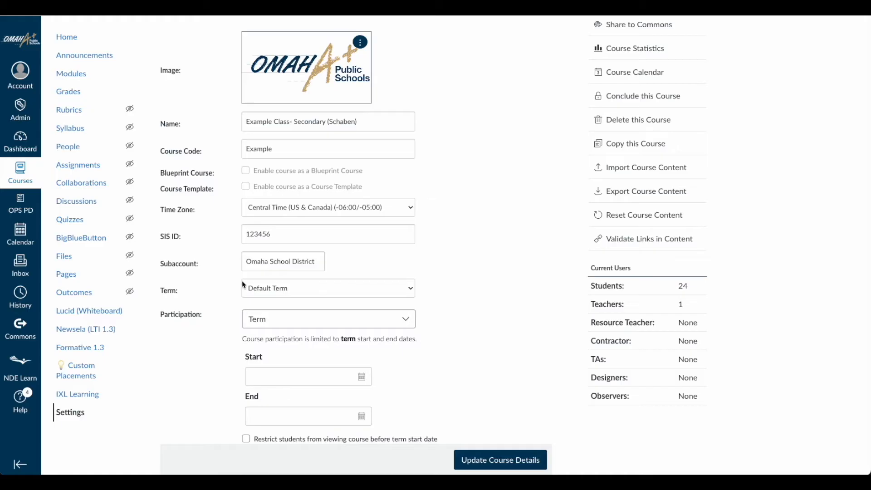
left_click_drag(246, 121, 364, 122)
key("ctrl+c")
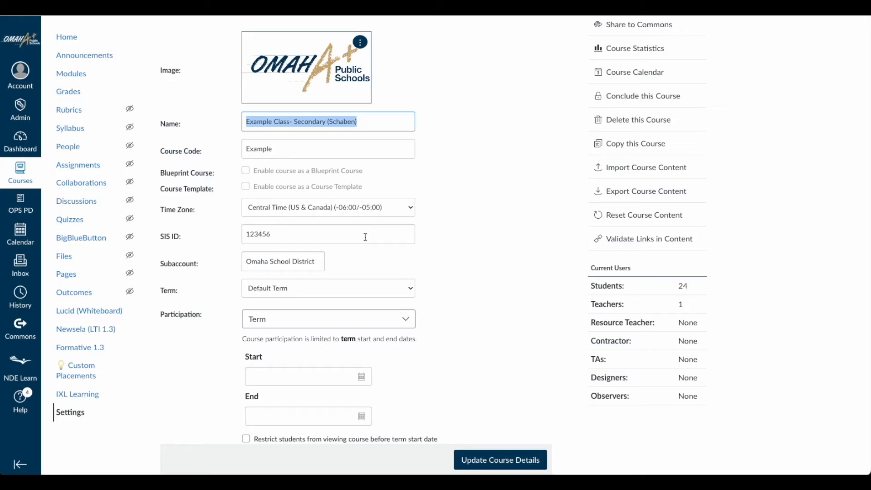
left_click(334, 241)
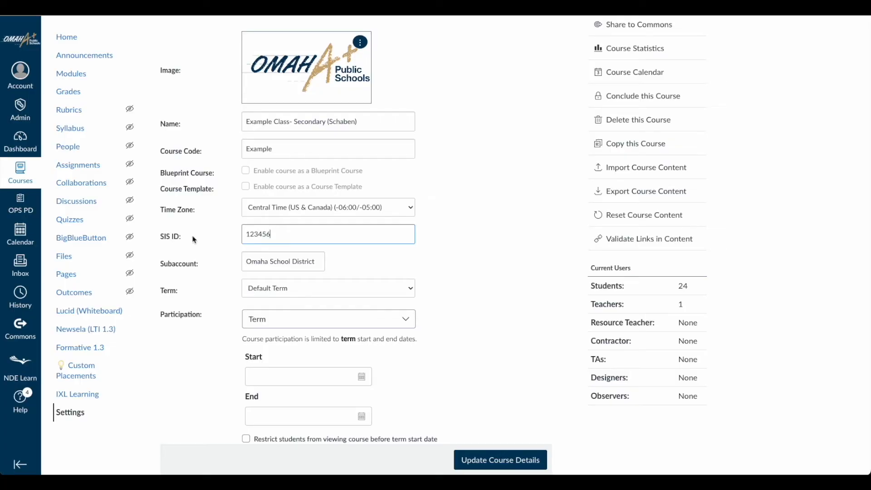
- Return to the dashboard, open the unpublished Example Course 1 and go to its course settings
left_click(27, 147)
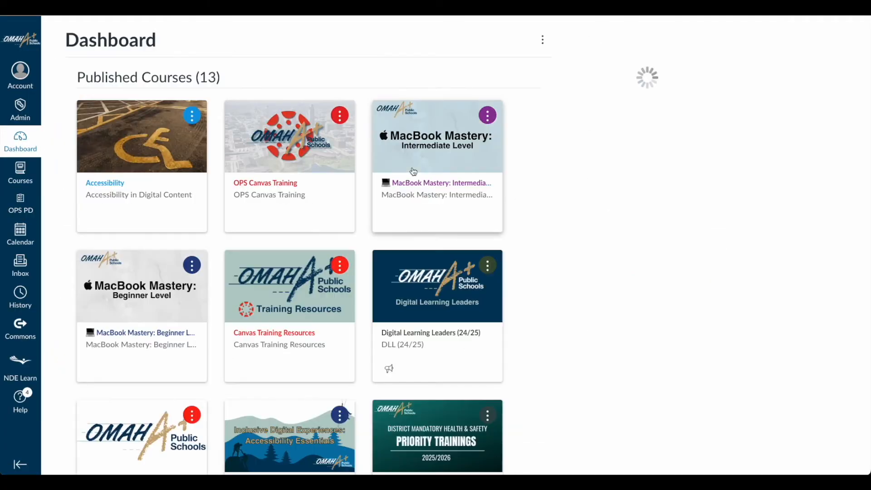
scroll(358, 263, "down", 3)
scroll(358, 265, "down", 14)
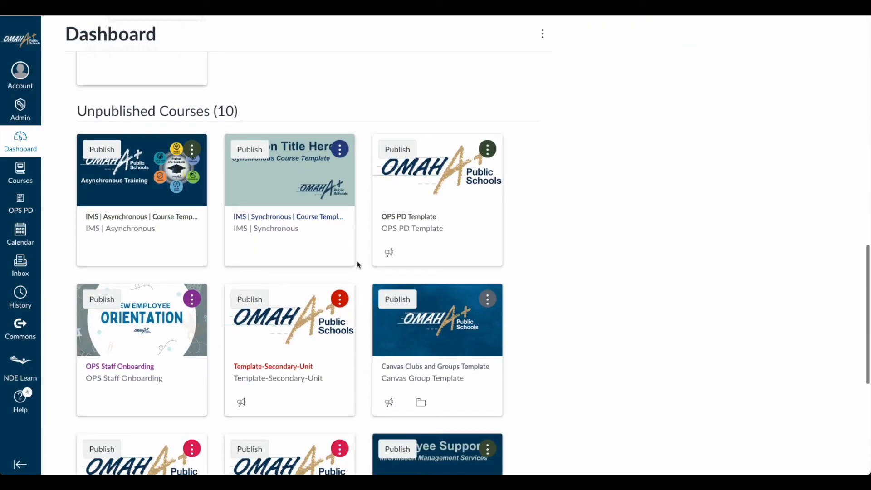
scroll(357, 265, "down", 4)
scroll(359, 265, "down", 2)
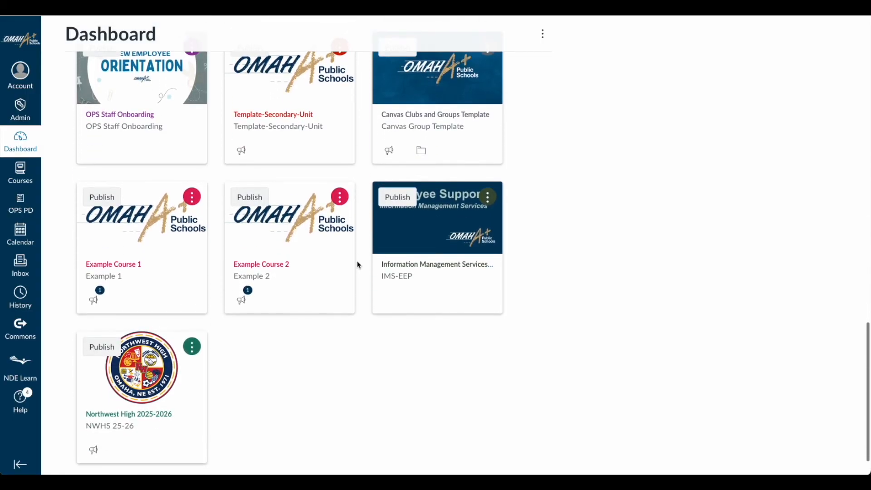
left_click(122, 268)
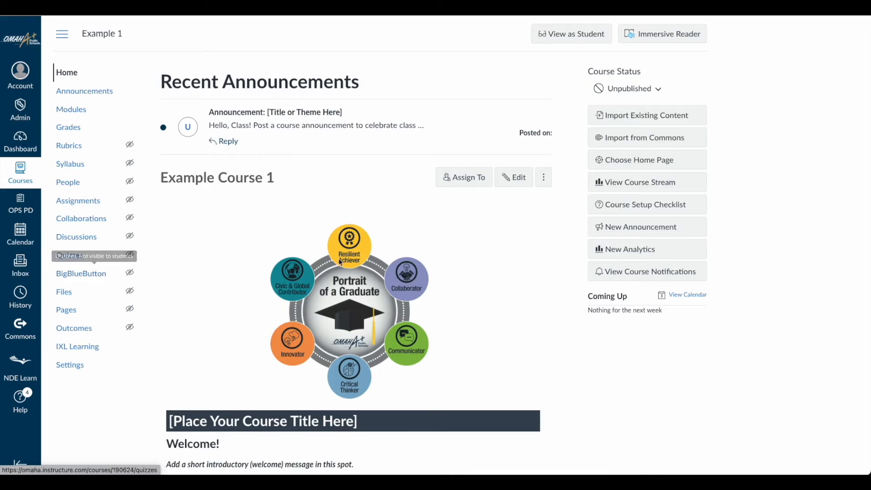
left_click(72, 368)
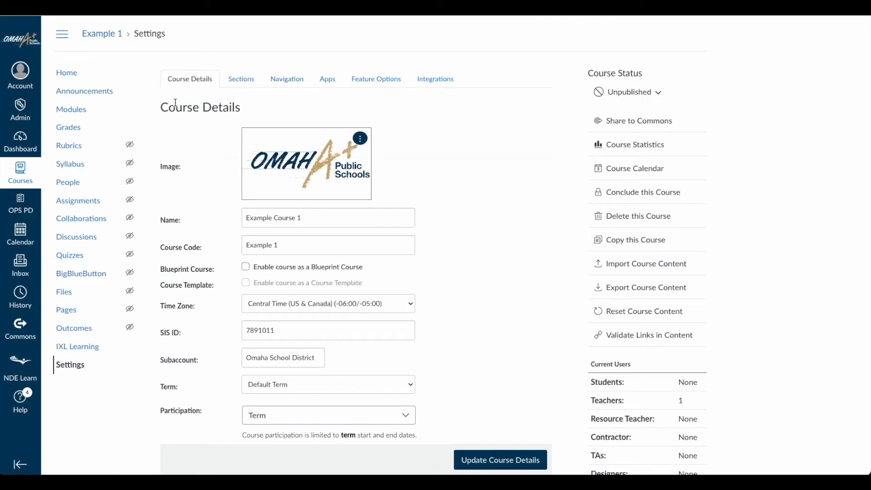
- Cross-list the Example Course 1 section into the Science 7 course, finding the target with the copied course name
left_click(236, 86)
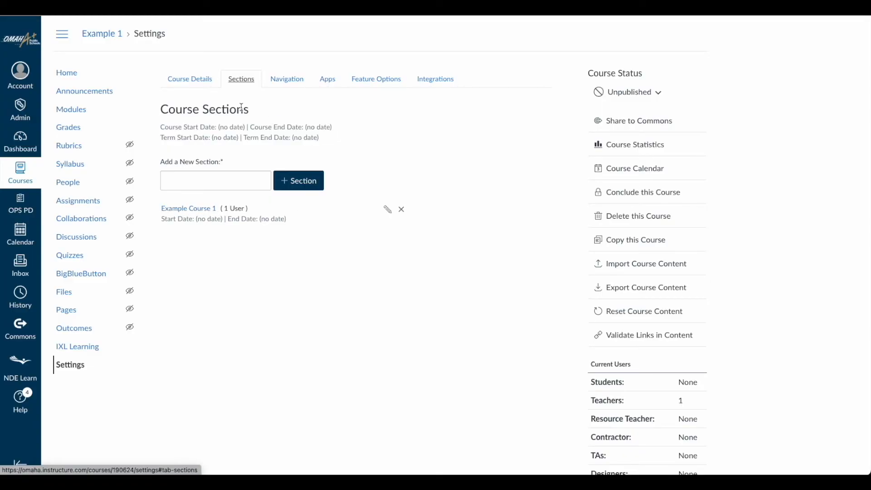
left_click(188, 209)
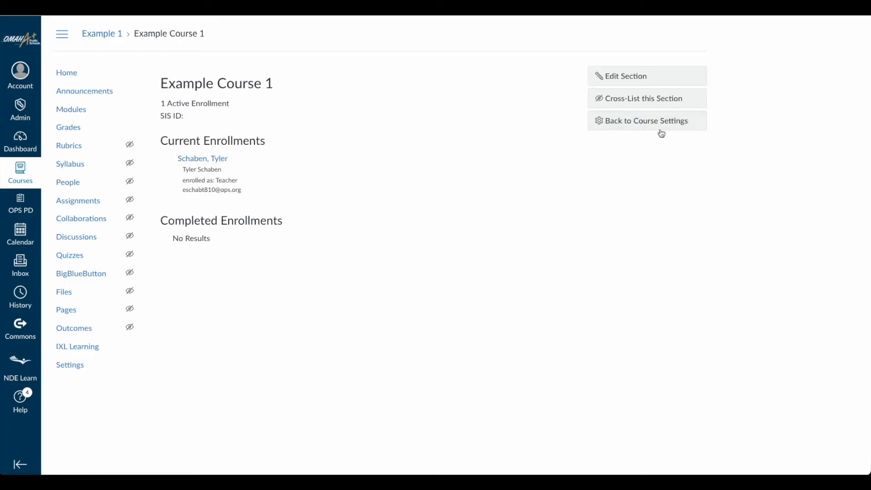
left_click(649, 101)
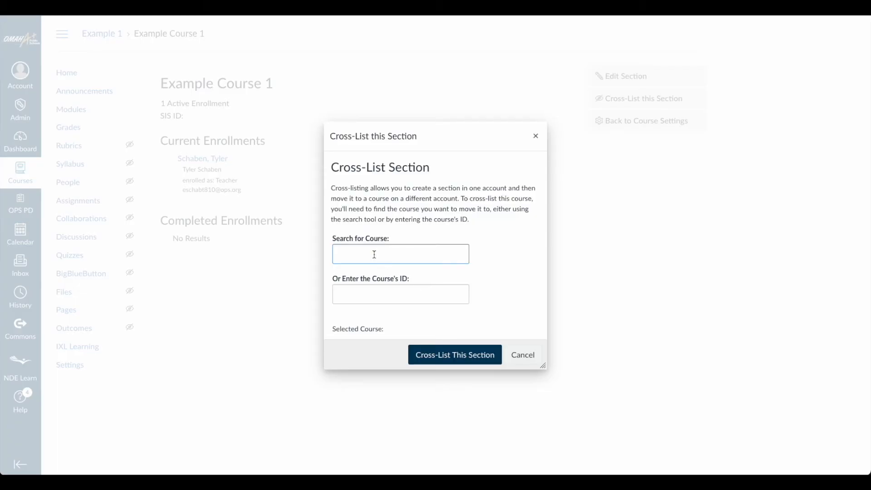
key("ctrl+v")
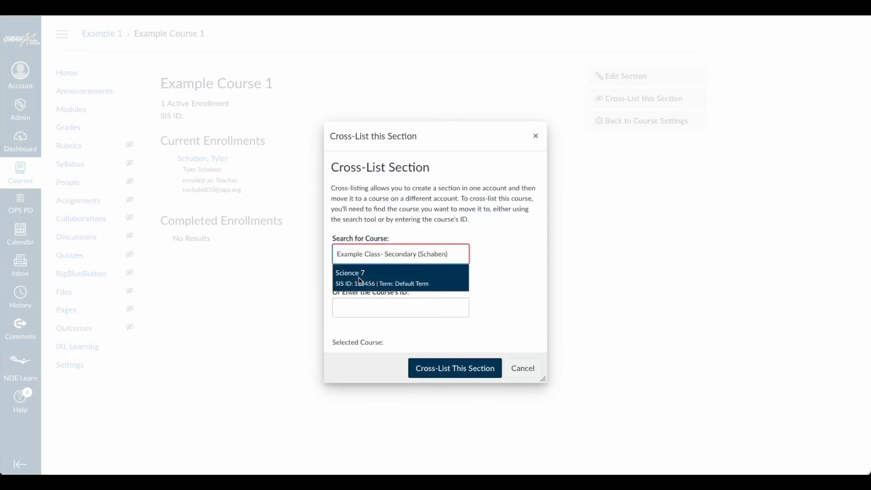
left_click(361, 281)
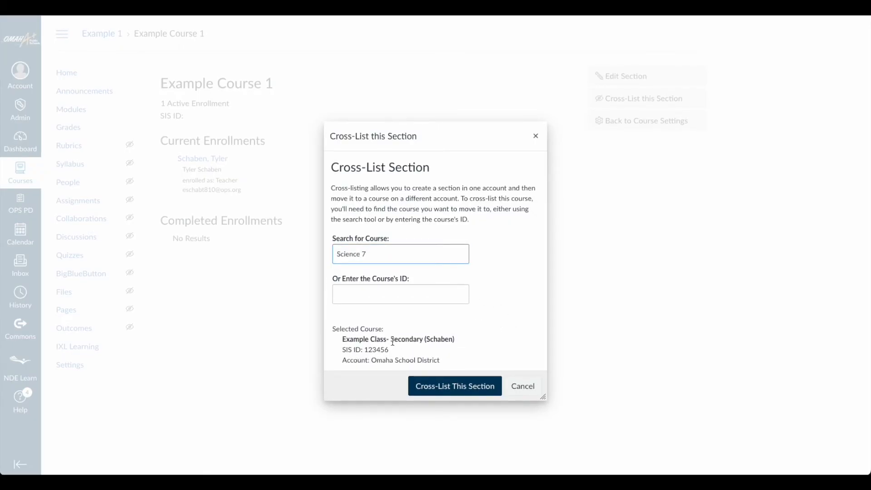
left_click(442, 390)
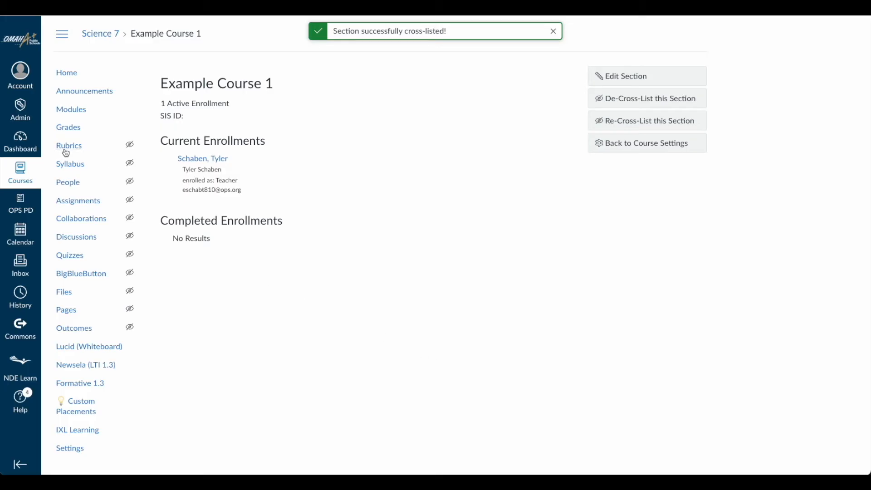
- Return to the dashboard and check the unpublished and published course cards after cross-listing Example Course 1
left_click(27, 147)
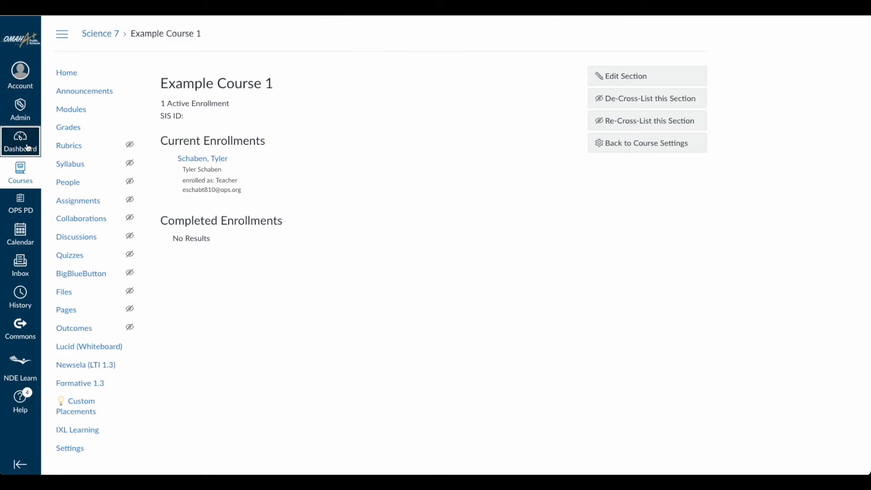
scroll(338, 274, "down", 20)
scroll(339, 274, "up", 2)
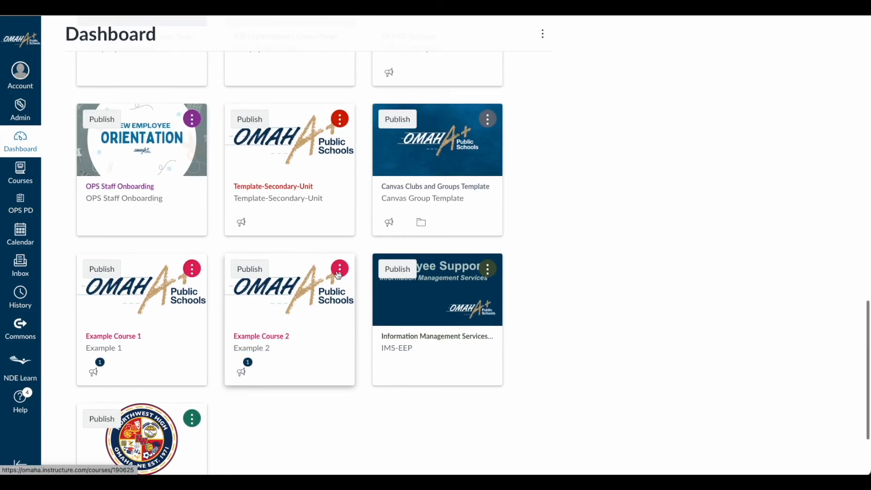
scroll(339, 274, "up", 4)
scroll(338, 275, "down", 4)
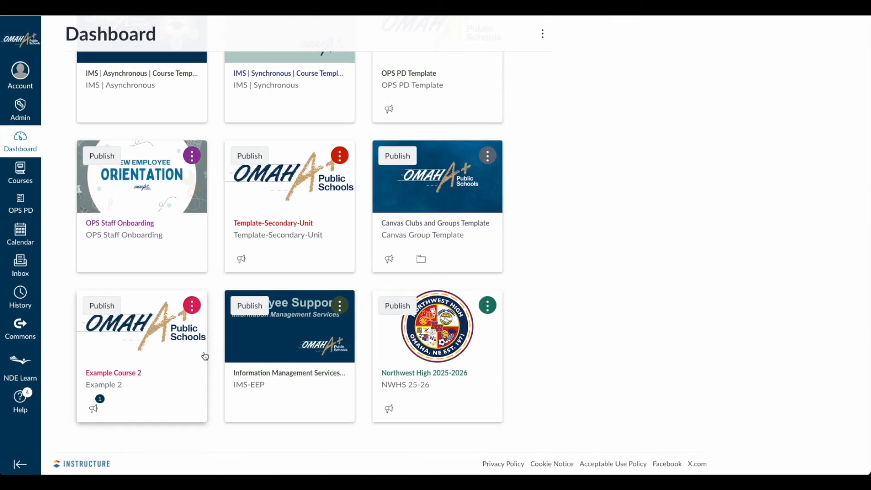
scroll(402, 306, "up", 1)
scroll(401, 307, "up", 15)
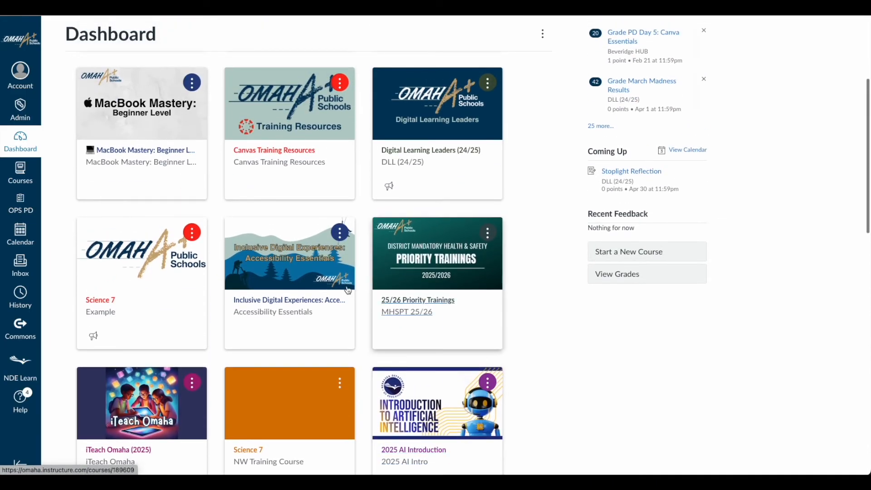
- Open the unpublished Example Course 2 from the dashboard and go to the list of sections in its course settings
scroll(343, 295, "down", 1)
scroll(343, 296, "down", 15)
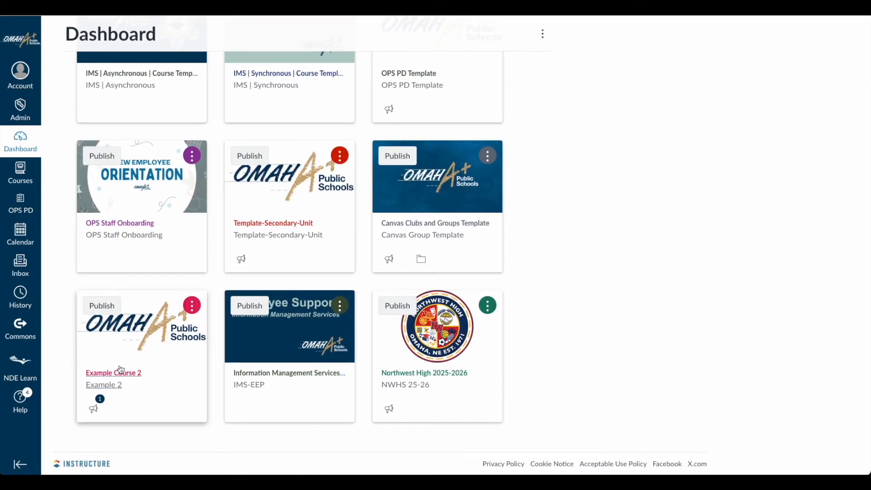
left_click(123, 372)
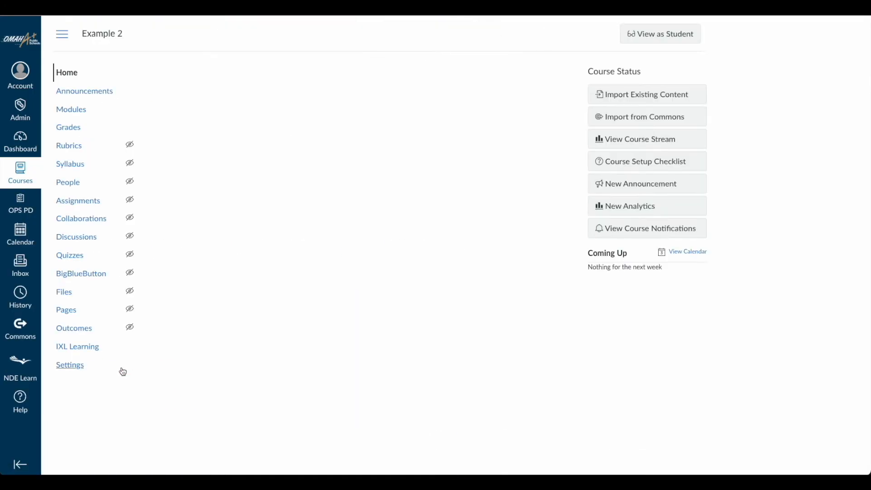
left_click(83, 364)
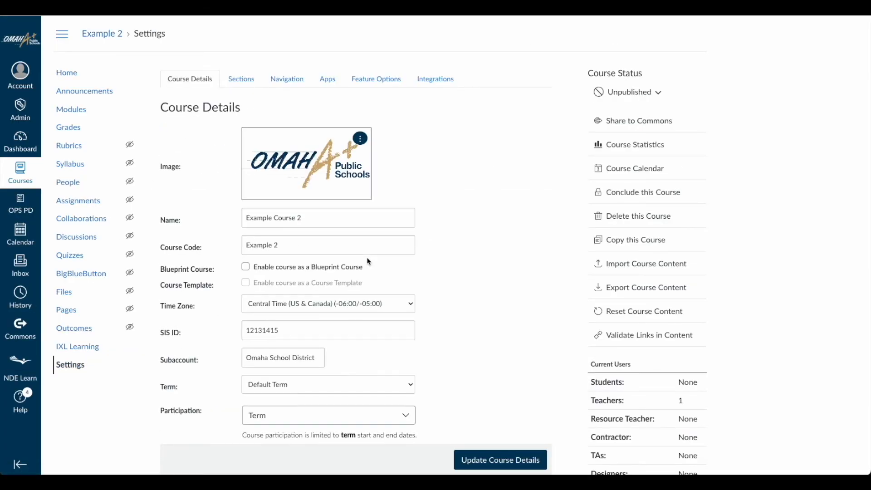
left_click(245, 80)
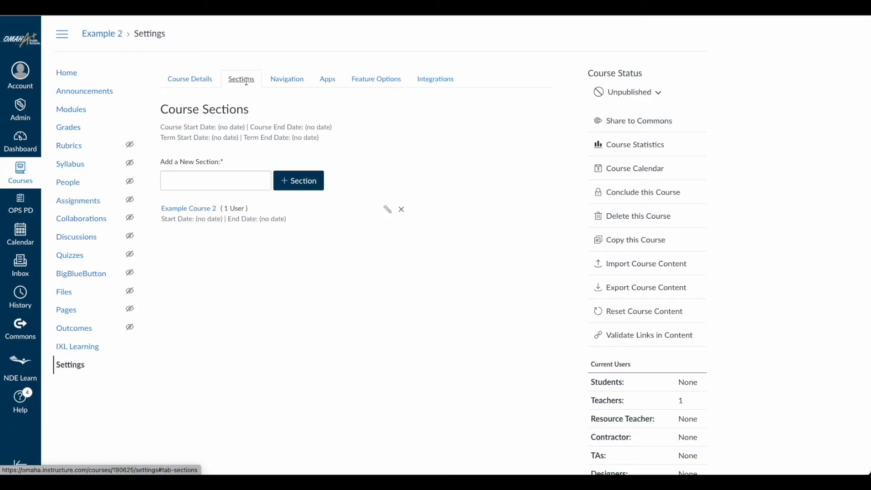
- Cross-list the Example Course 2 section into the Science 7 course, finding the target by its full course name
left_click(197, 210)
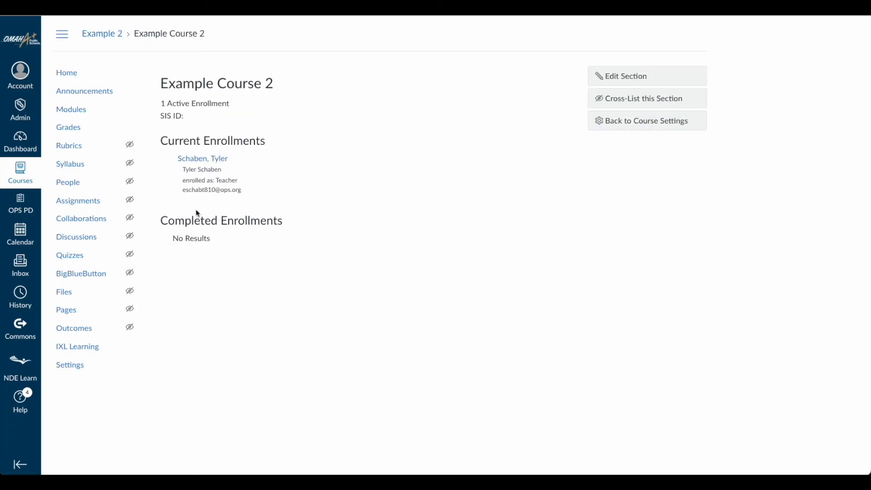
left_click(637, 104)
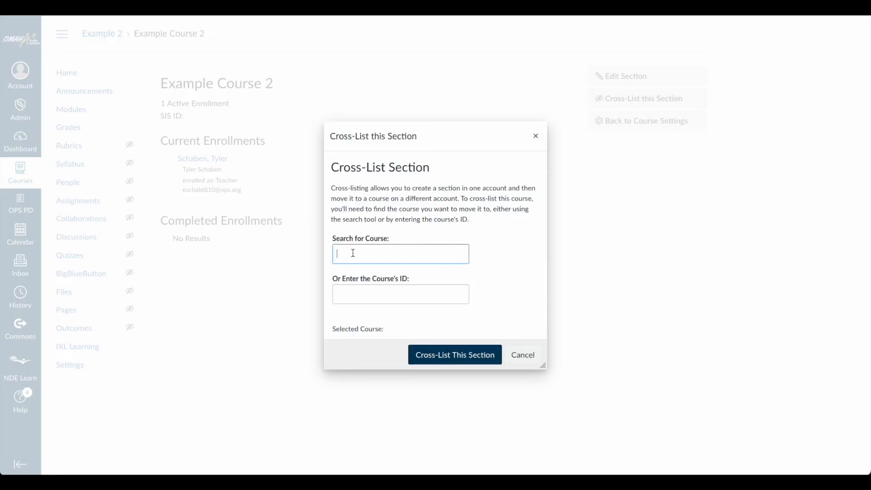
type("Example Class- Secondary (Schaben)")
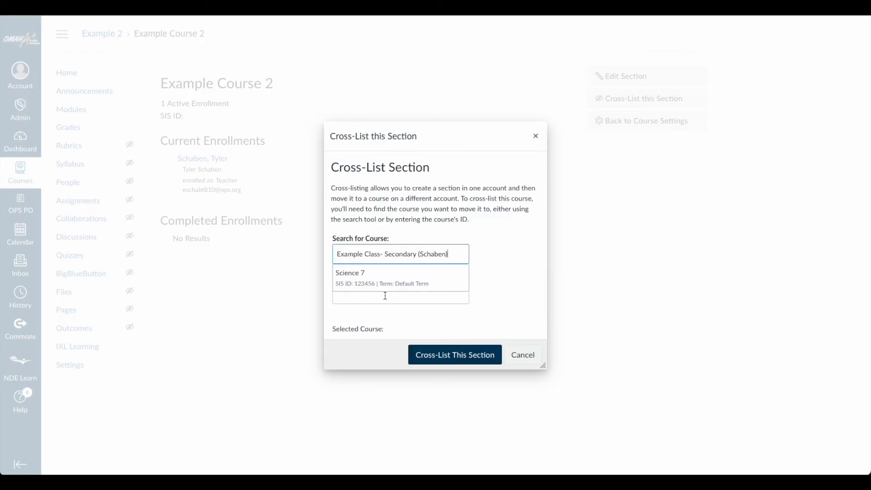
left_click(356, 280)
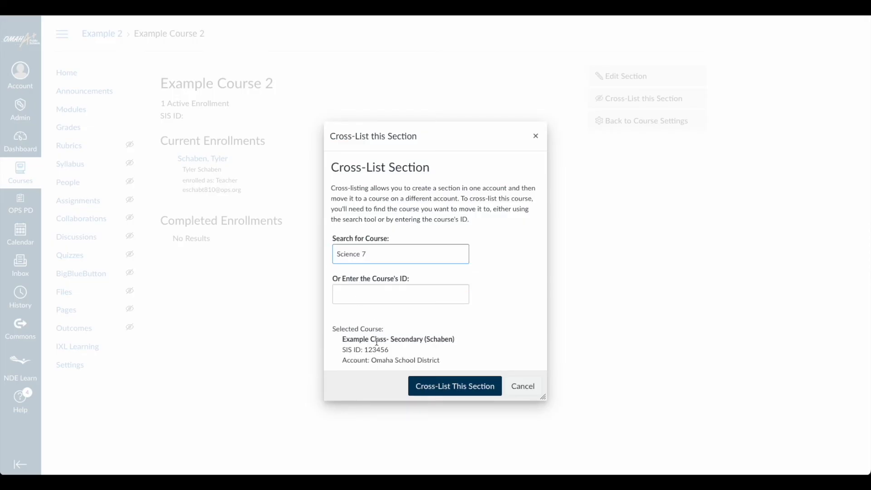
left_click(461, 388)
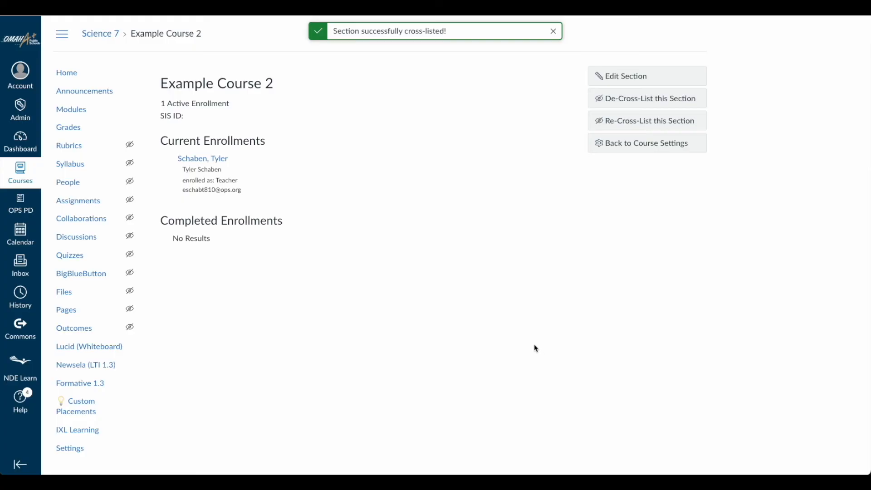
- Return to the dashboard and check the unpublished courses for Example Course 2, then go back to the published ones
left_click(16, 149)
mouse_move(219, 183)
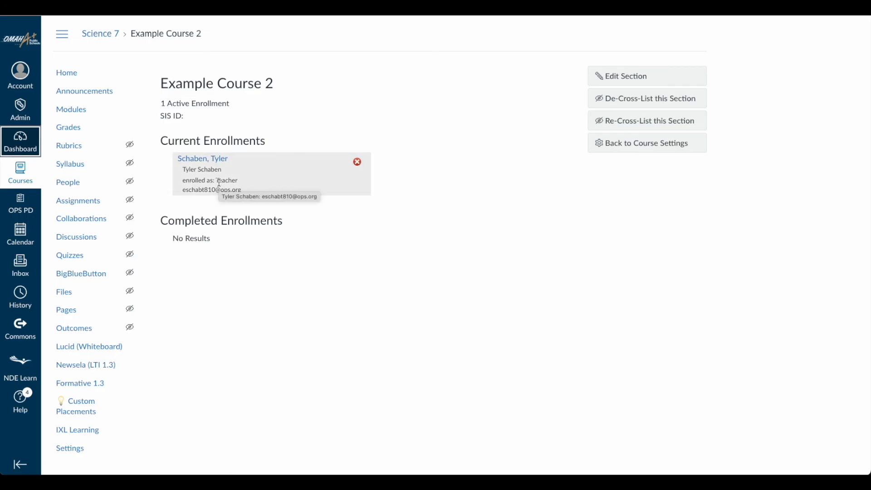
scroll(219, 186, "down", 15)
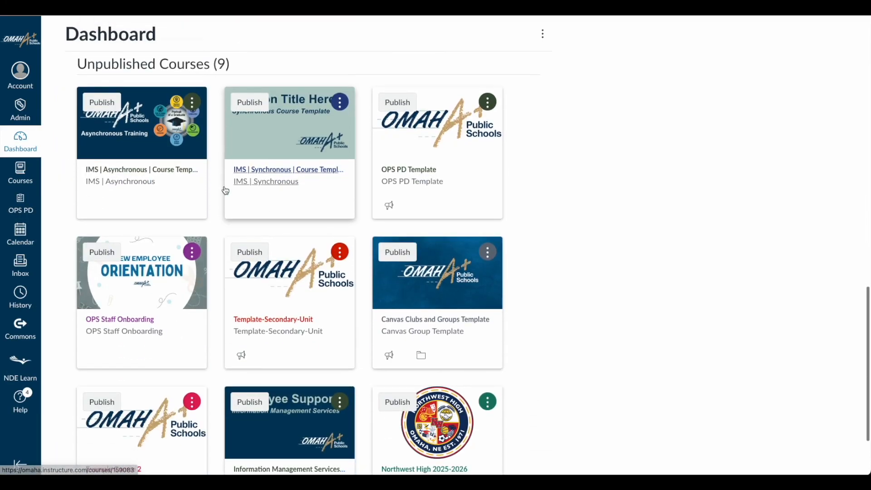
scroll(226, 190, "down", 2)
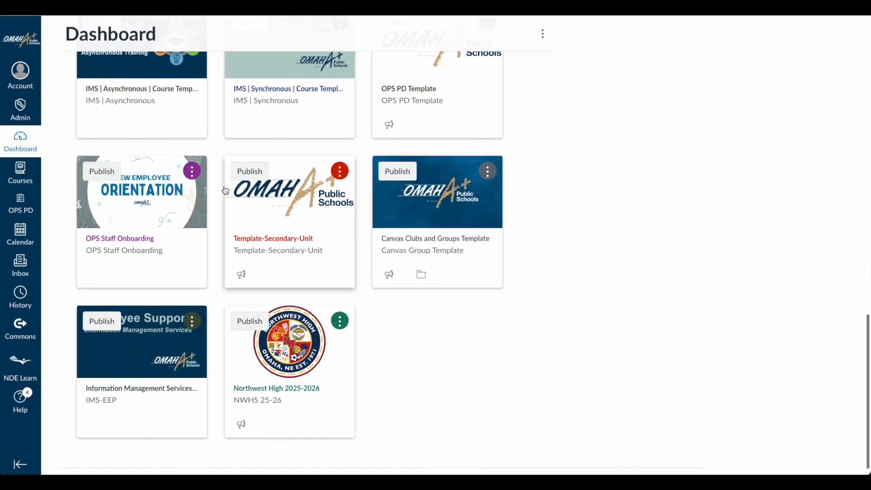
scroll(226, 191, "down", 1)
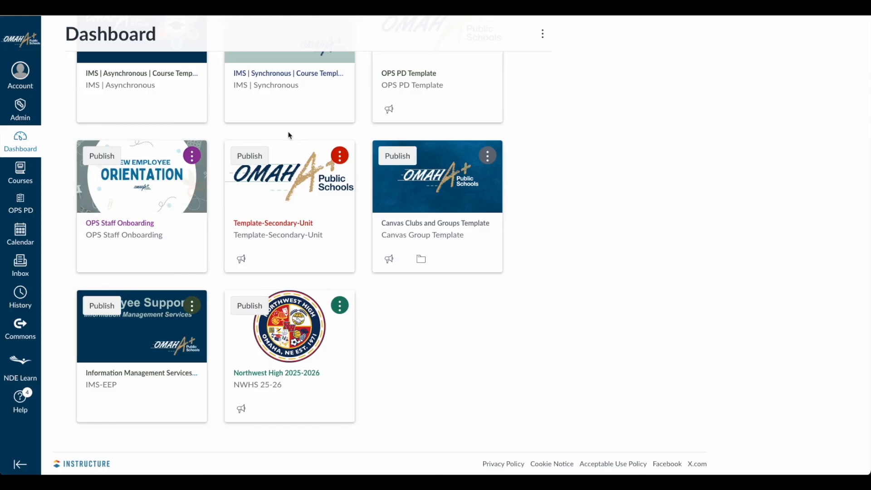
scroll(289, 135, "up", 15)
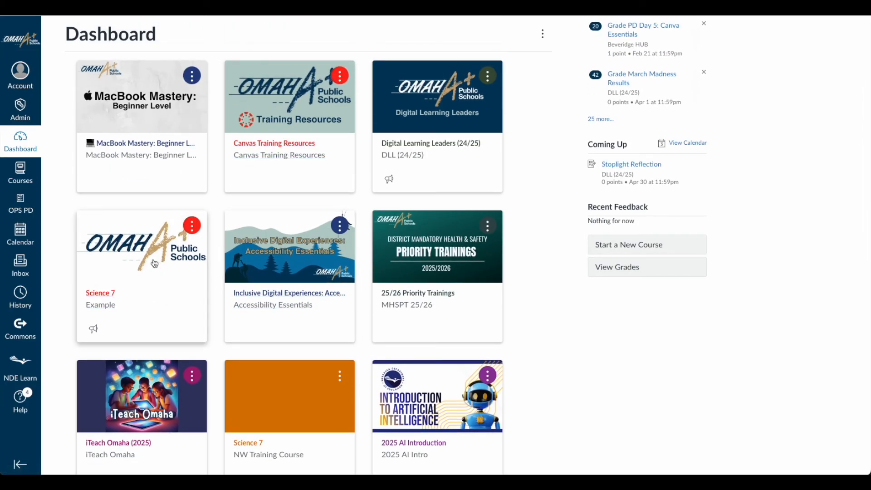
- Open the published Science 7 course and review the sections listed in its course settings
left_click(120, 276)
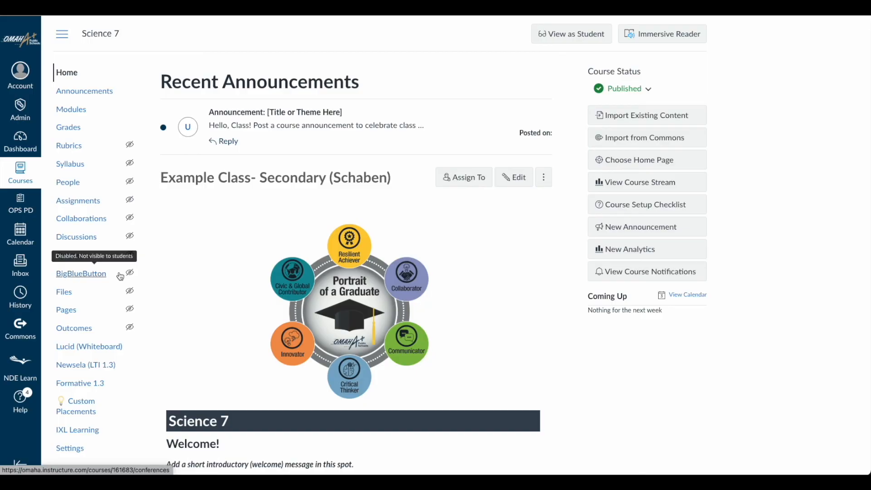
left_click(69, 450)
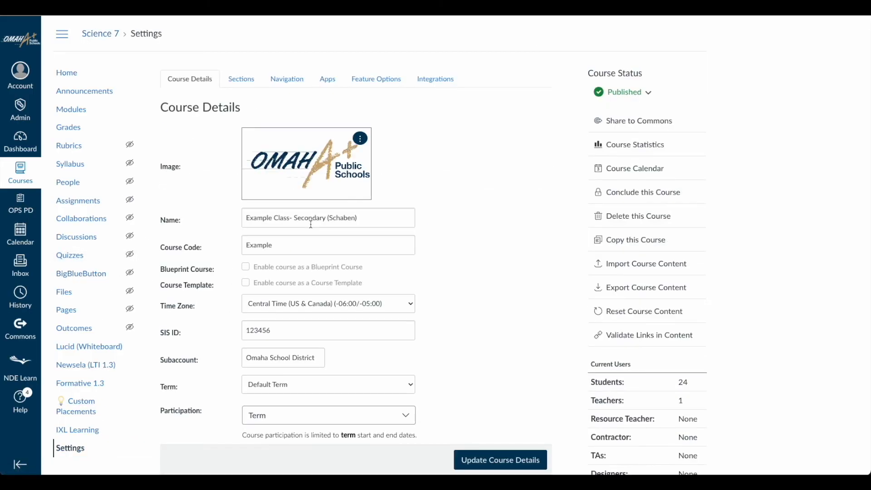
left_click(236, 78)
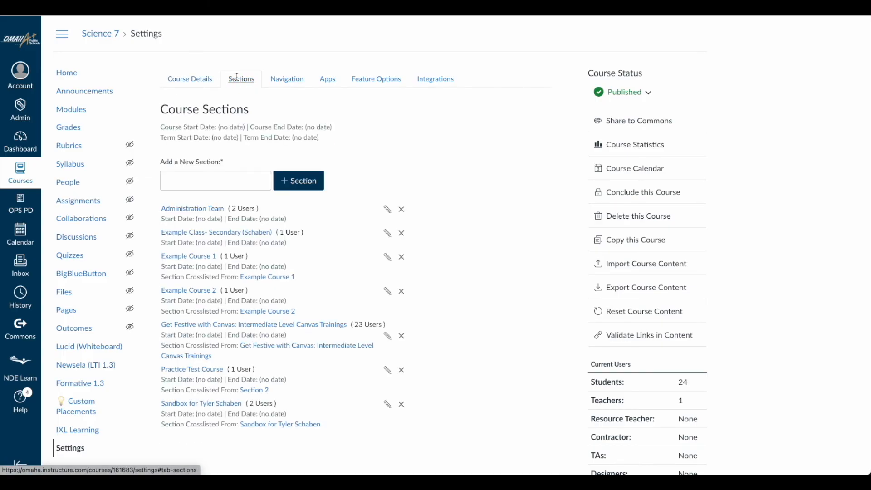
scroll(445, 253, "down", 1)
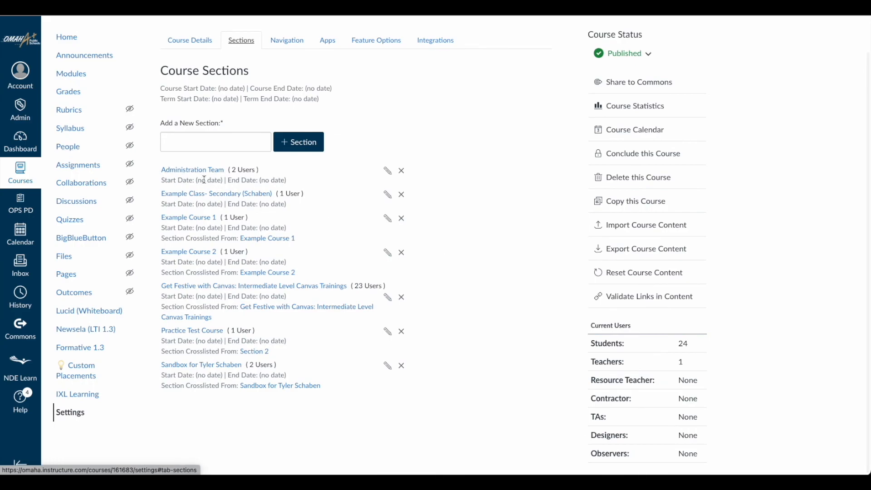